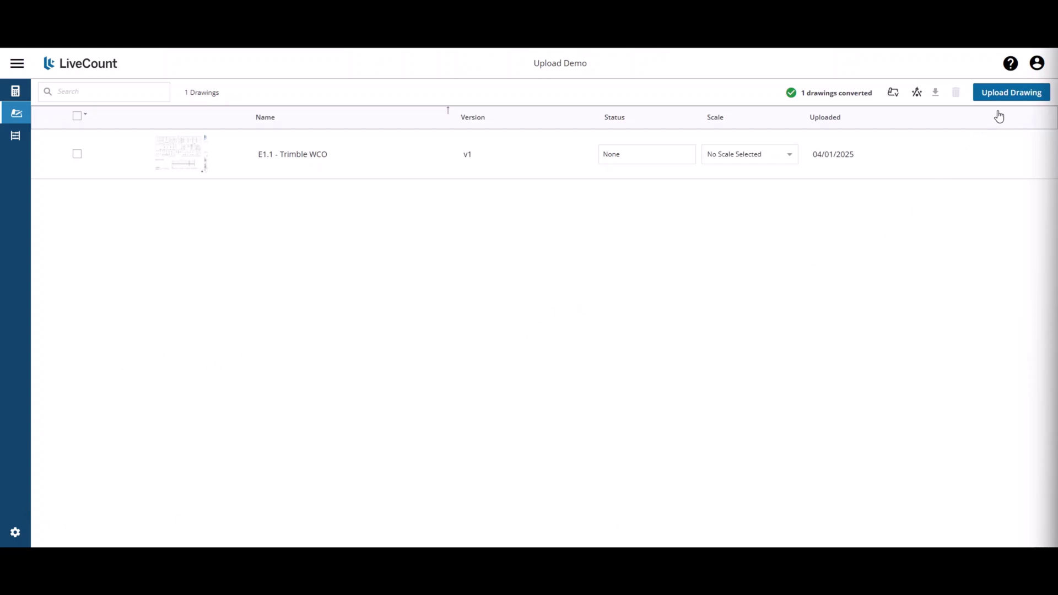
Upload the local file E1.1-rev1 - Trimble WCO.pdf as the project's second drawing
click(1007, 93)
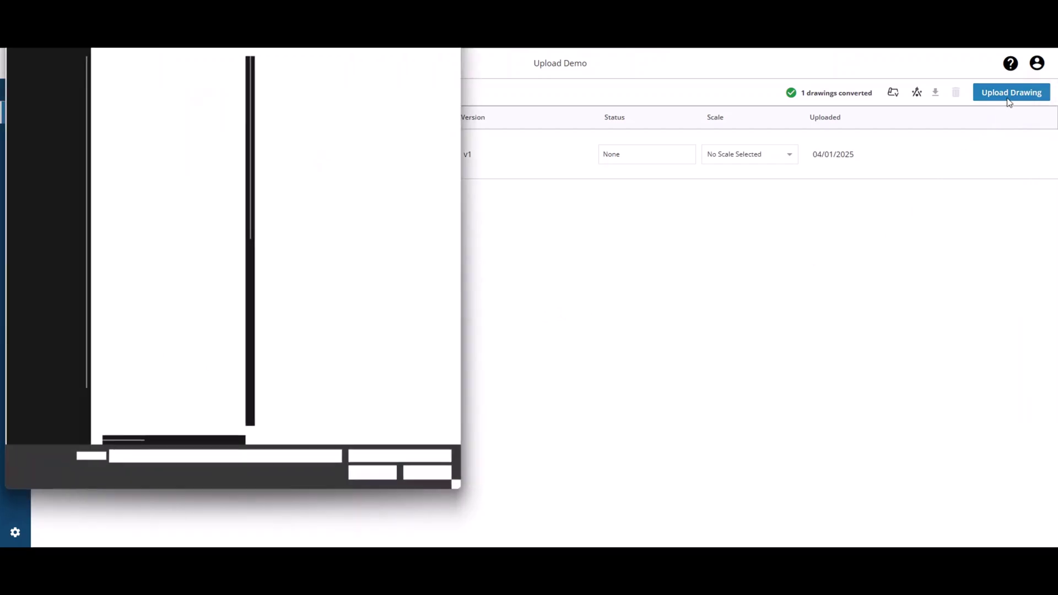
scroll(232, 308, down, 3)
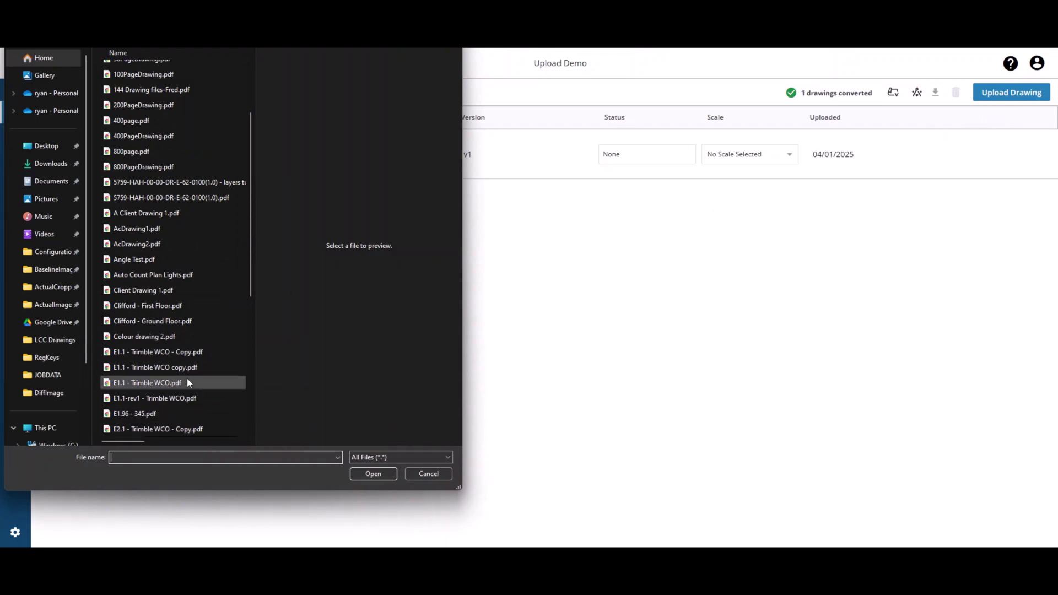
double_click(177, 398)
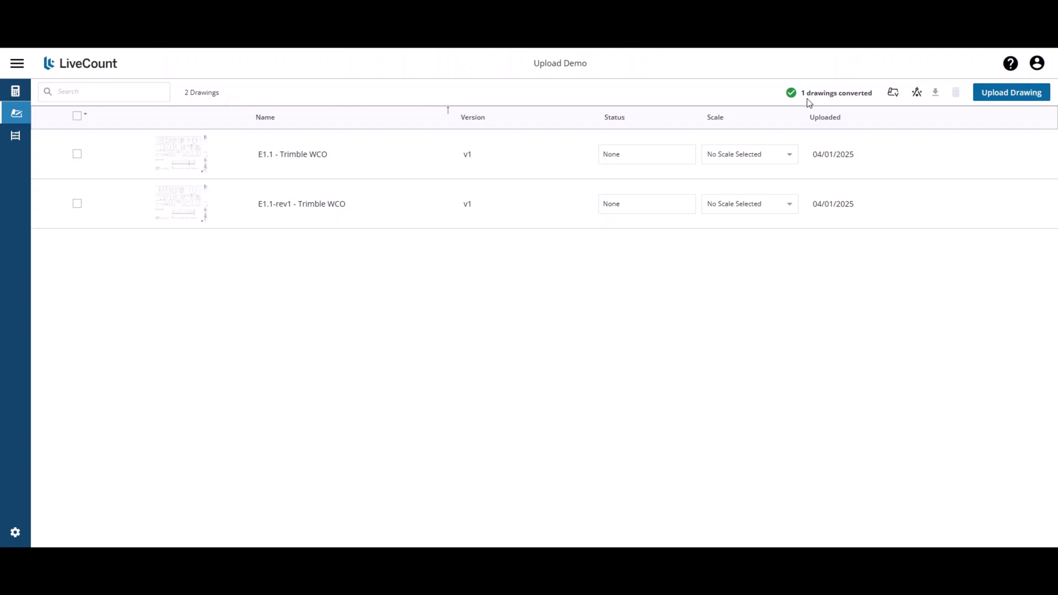
Attempt to upload zero-pages.pdf, which fails conversion and is not added
click(992, 95)
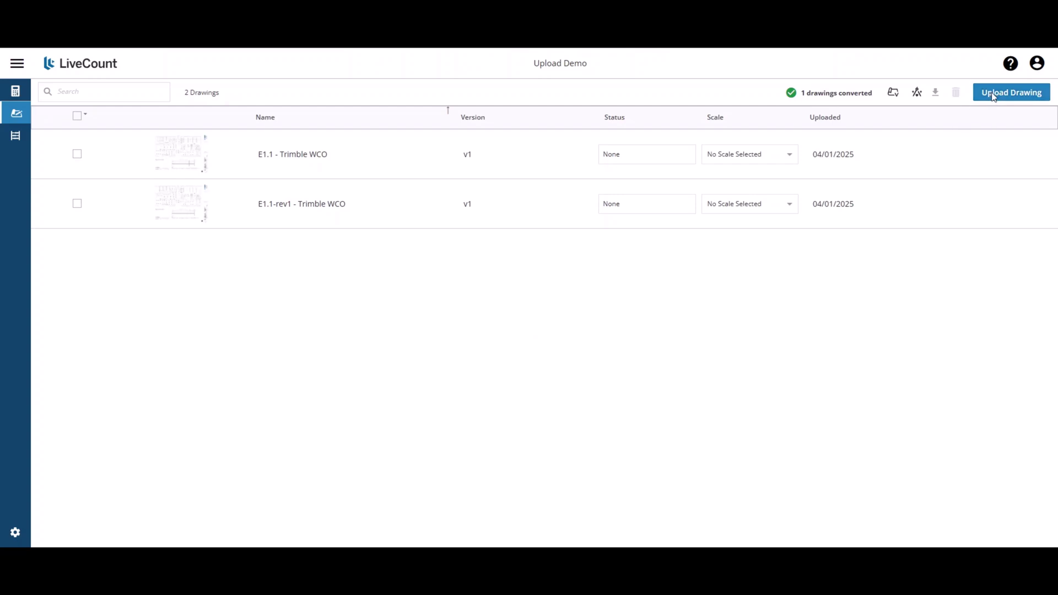
scroll(221, 287, down, 8)
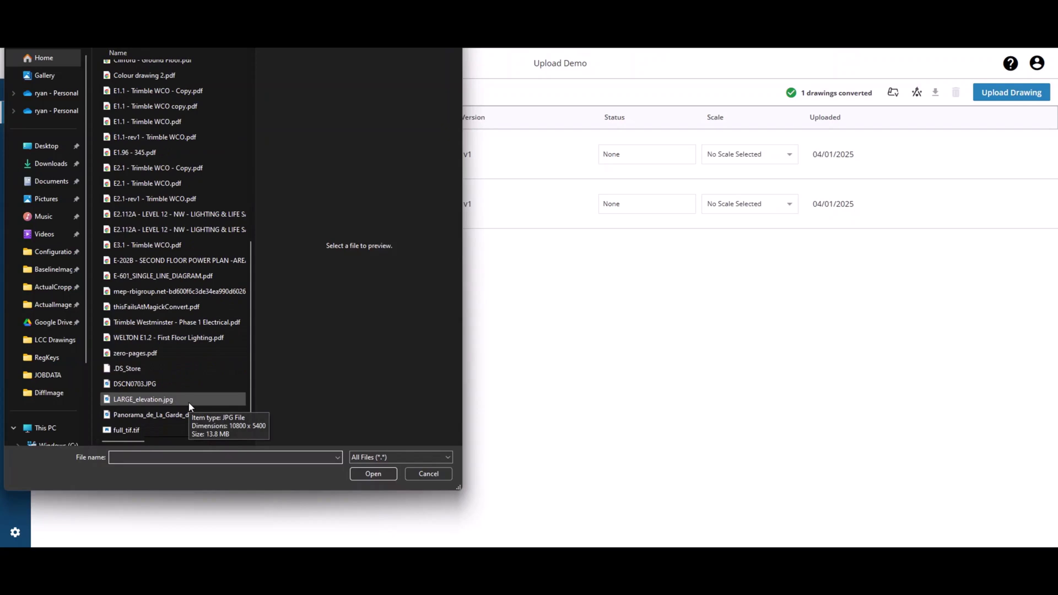
click(154, 355)
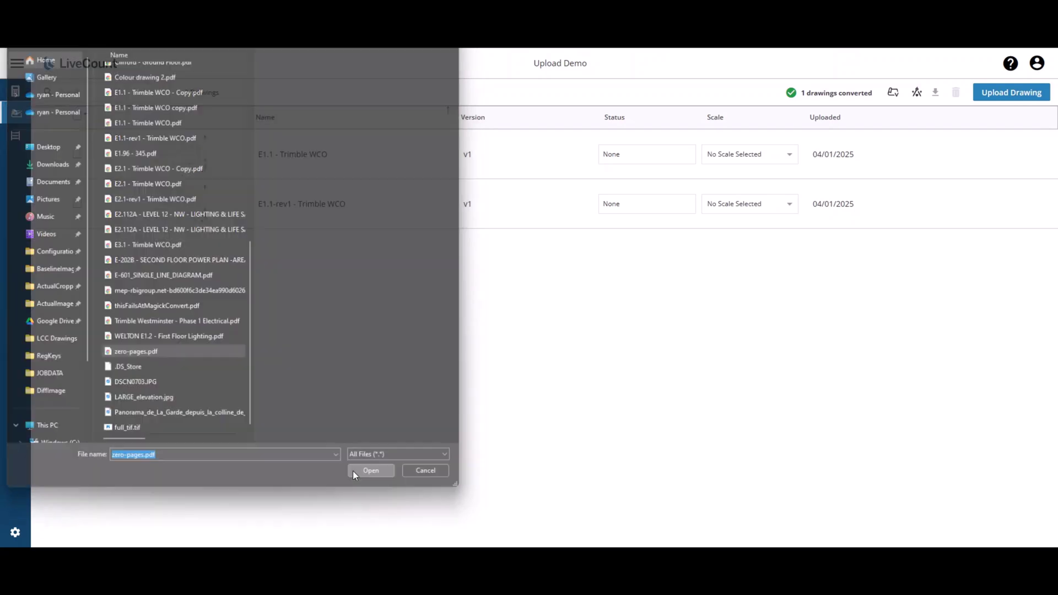
click(355, 473)
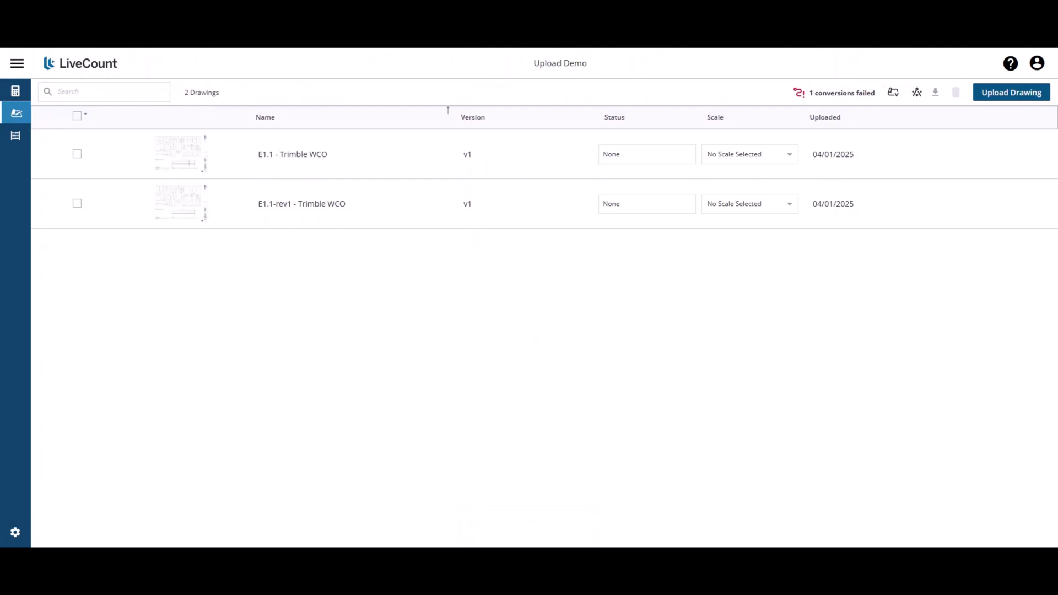
Try uploading MARBLES.BMP and dismiss the 'File type is not allowed' notice
click(992, 94)
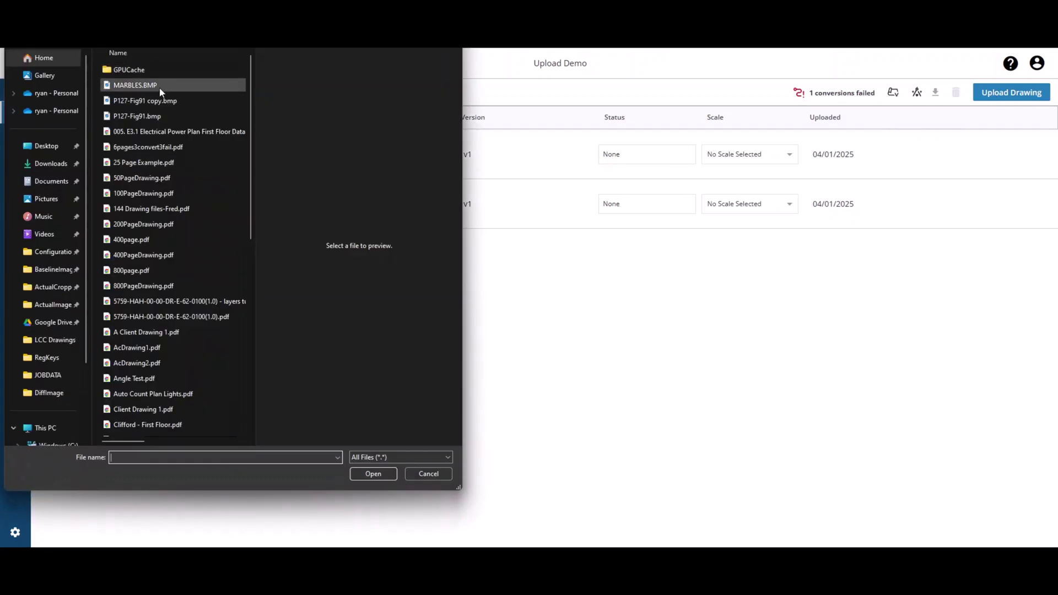
click(160, 86)
click(388, 473)
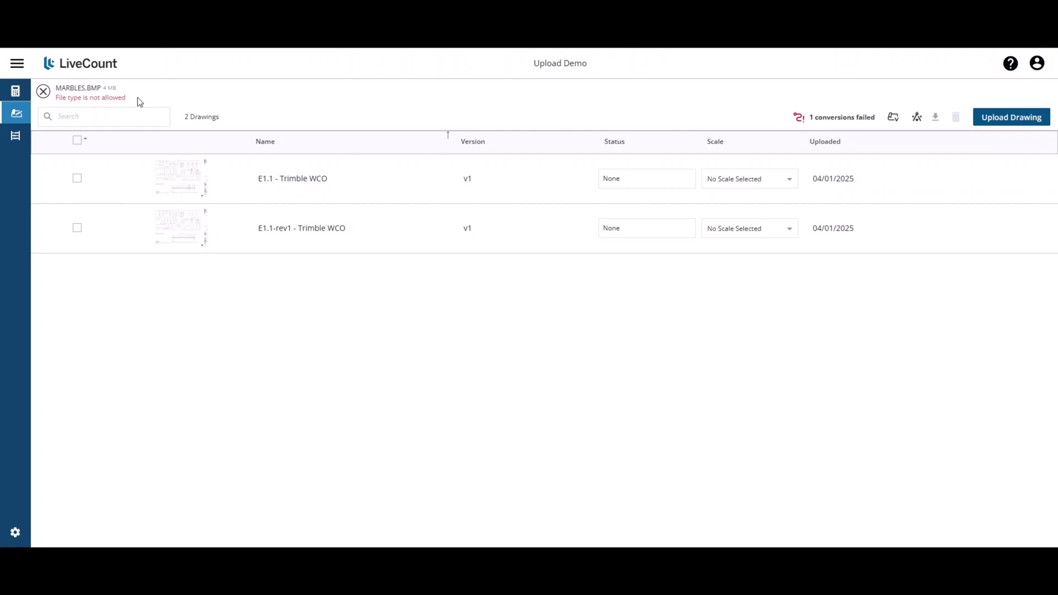
click(43, 91)
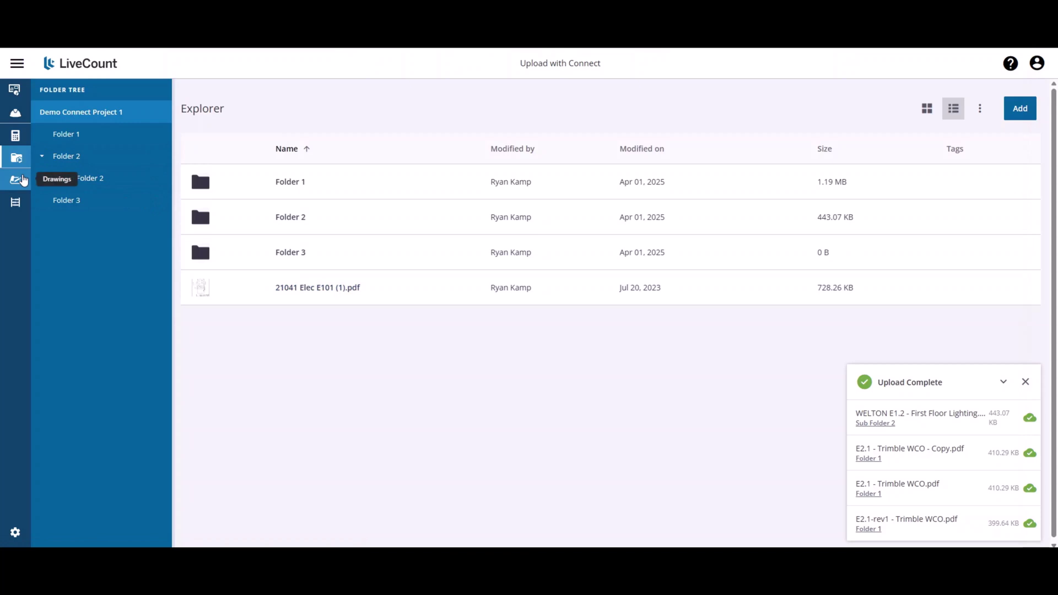
In the Add Drawings picker, expand the folders and tick WELTON E1.2 - First Floor Lighting.pdf in Sub Folder 2
click(23, 180)
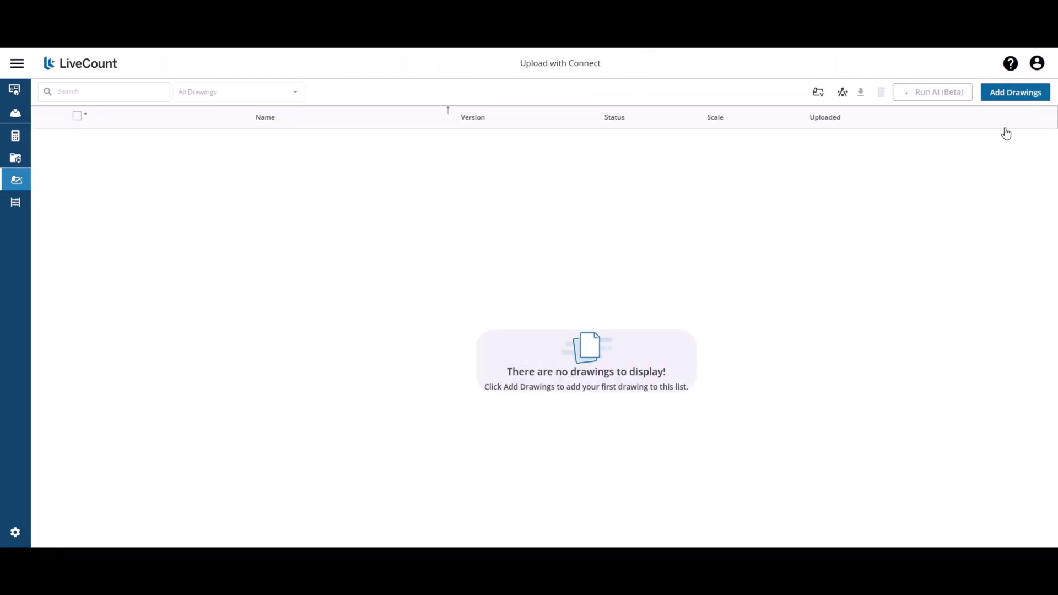
click(1012, 101)
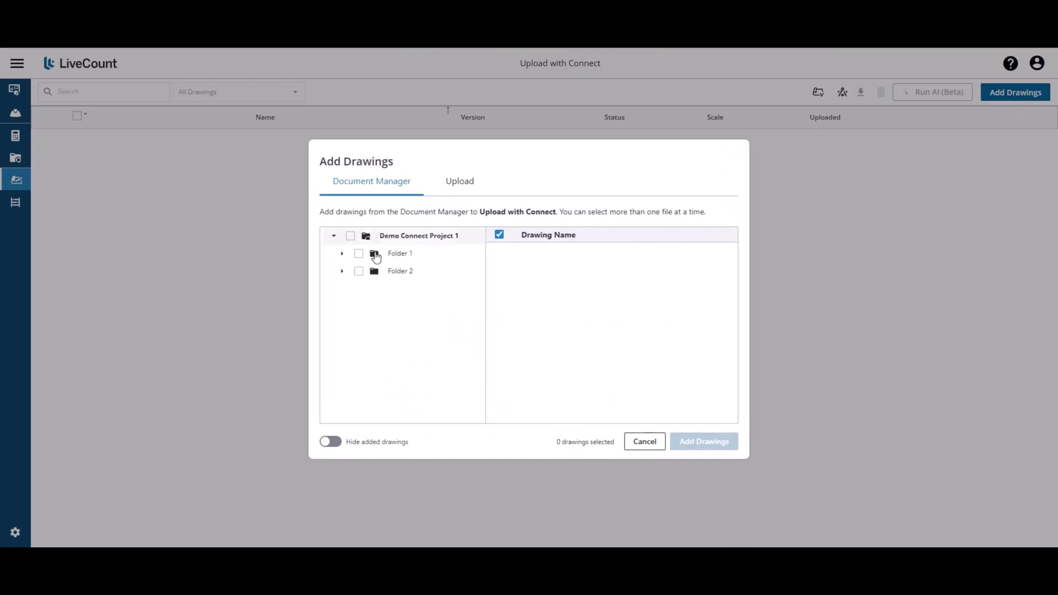
click(342, 255)
click(342, 271)
click(349, 292)
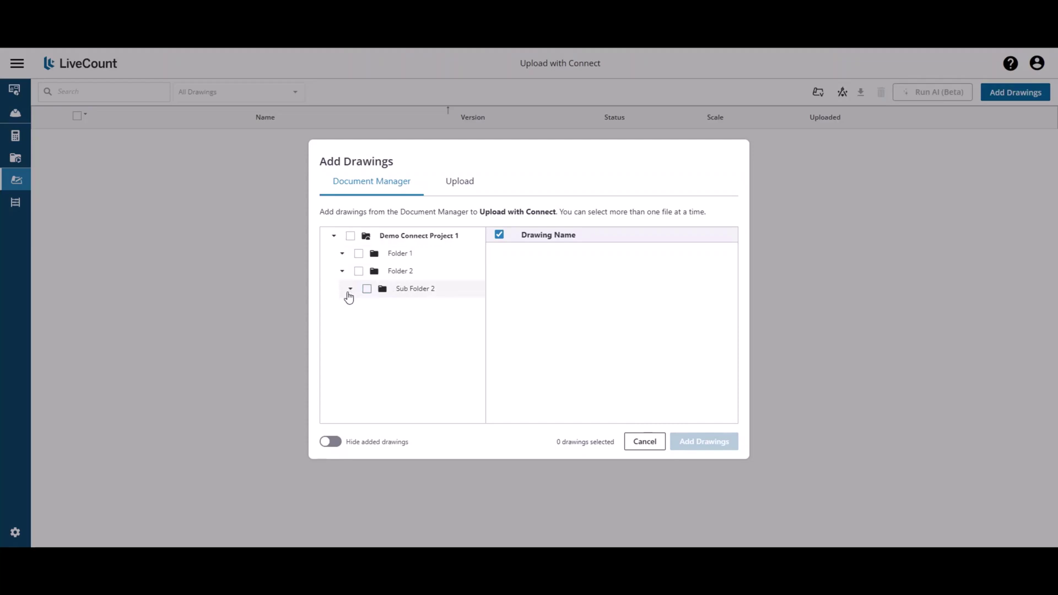
click(417, 297)
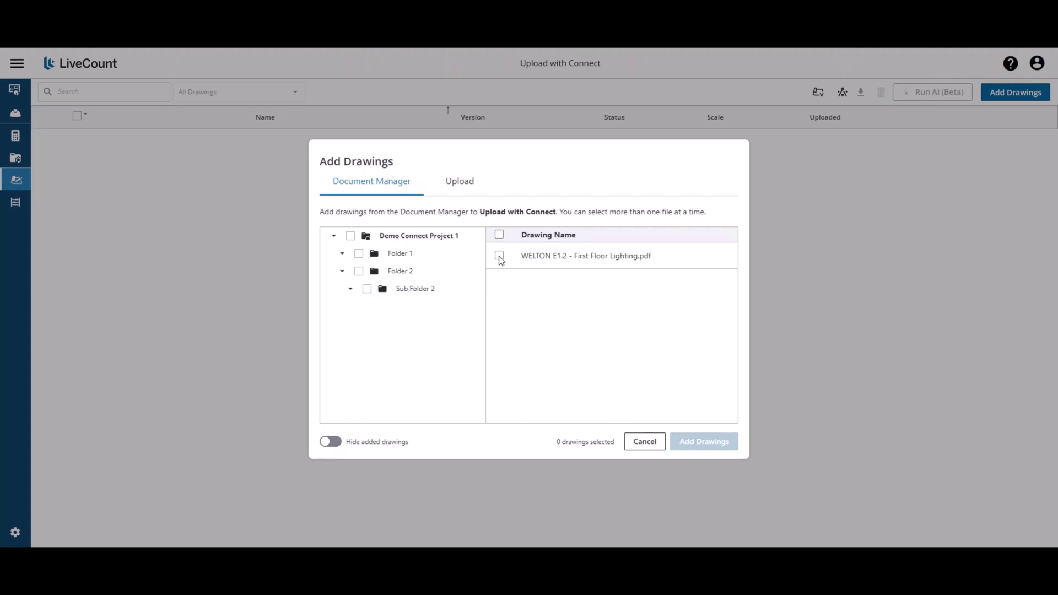
click(499, 256)
Also tick E2.1 - Trimble WCO.pdf and 21041 Elec E101 (1).pdf, then add all three drawings
click(392, 259)
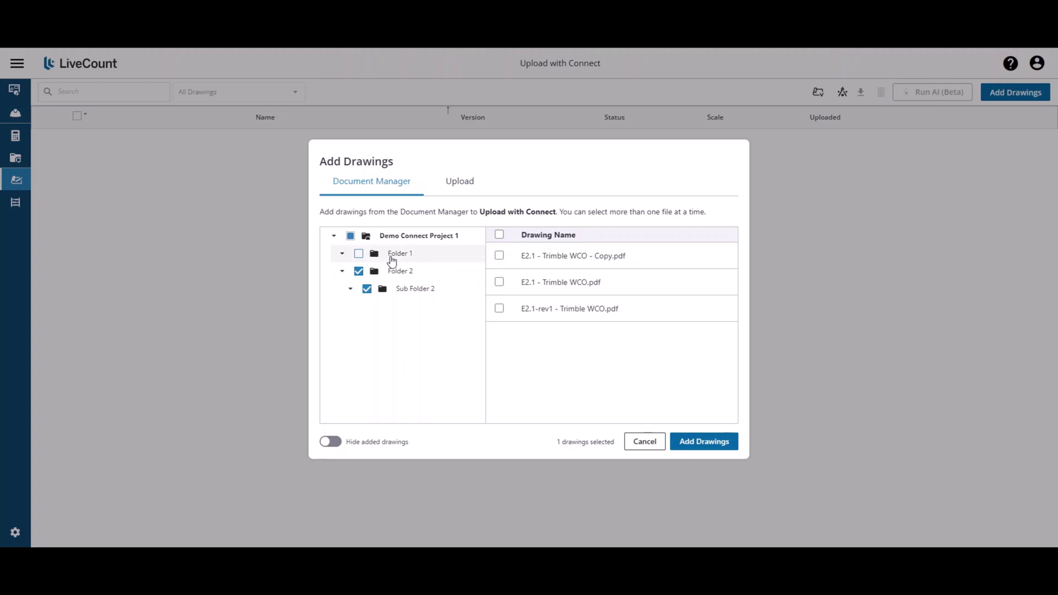
click(500, 283)
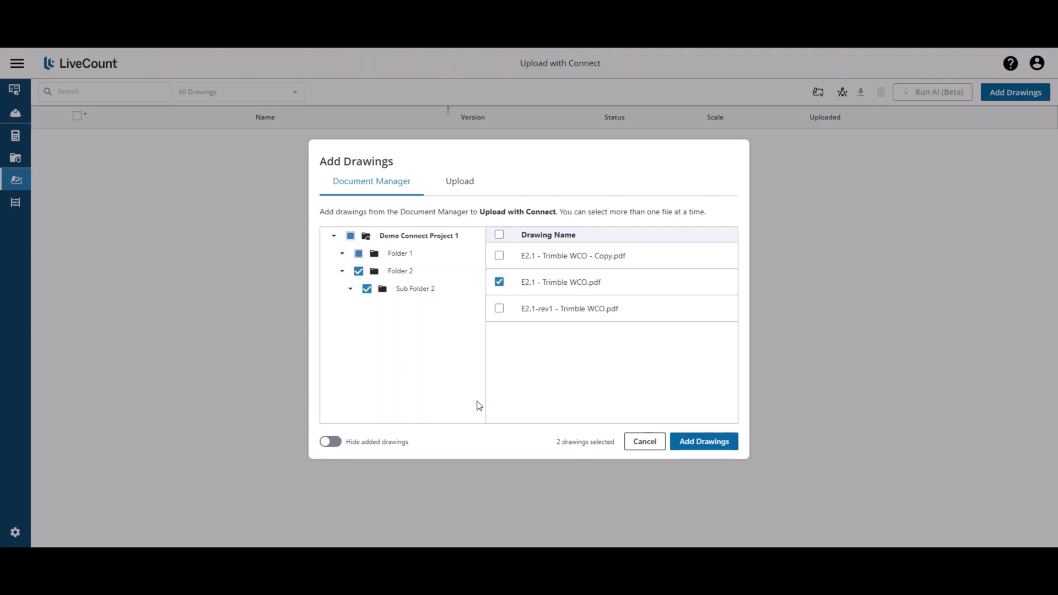
click(426, 237)
click(499, 255)
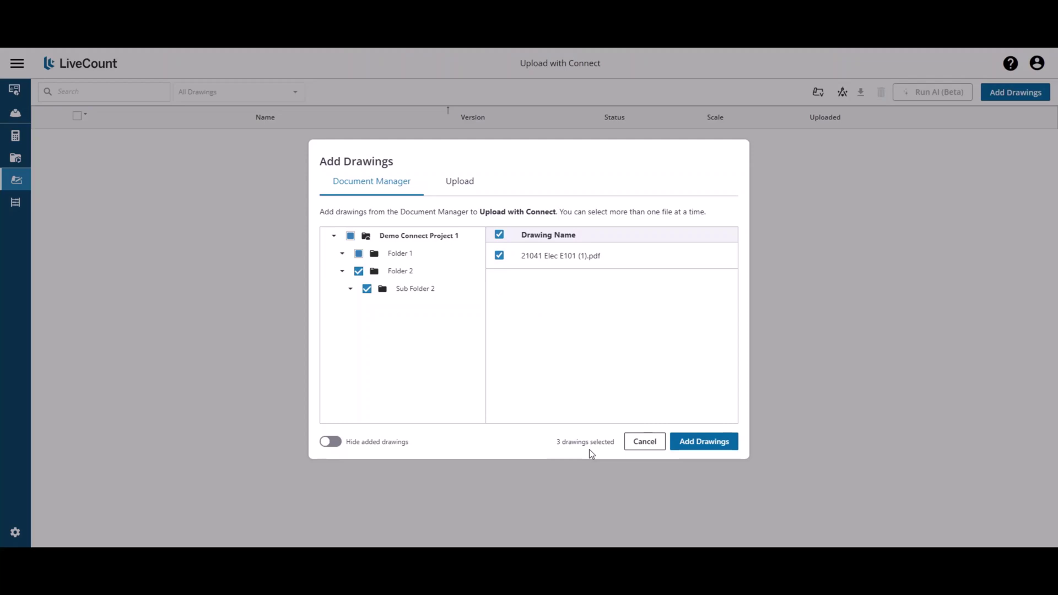
click(728, 444)
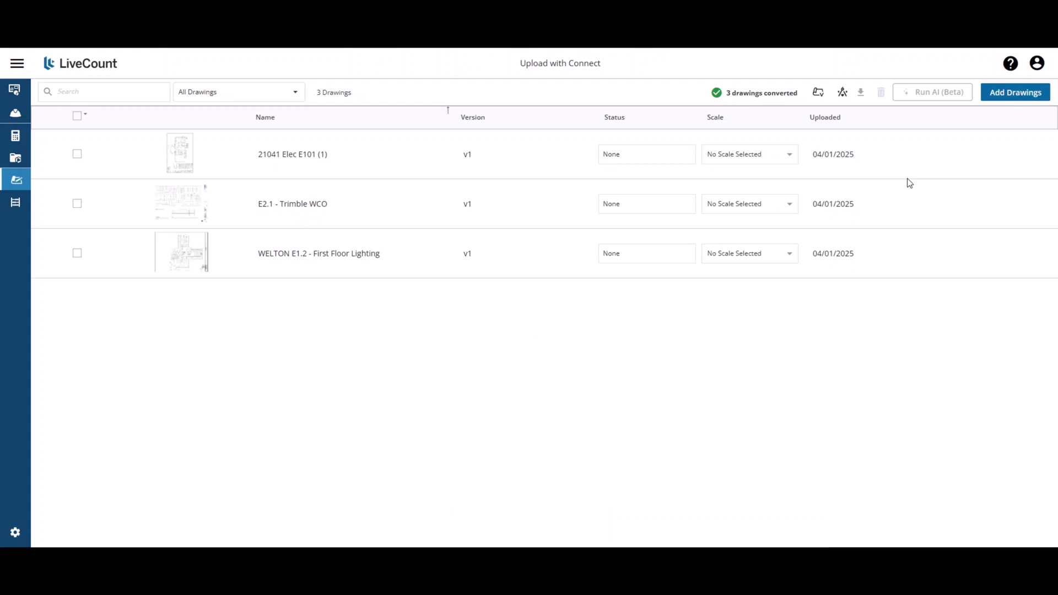
Reopen Add Drawings and browse Demo Connect Project 1, Folder 1, and Folder 2 down to Sub Folder 2
click(1012, 98)
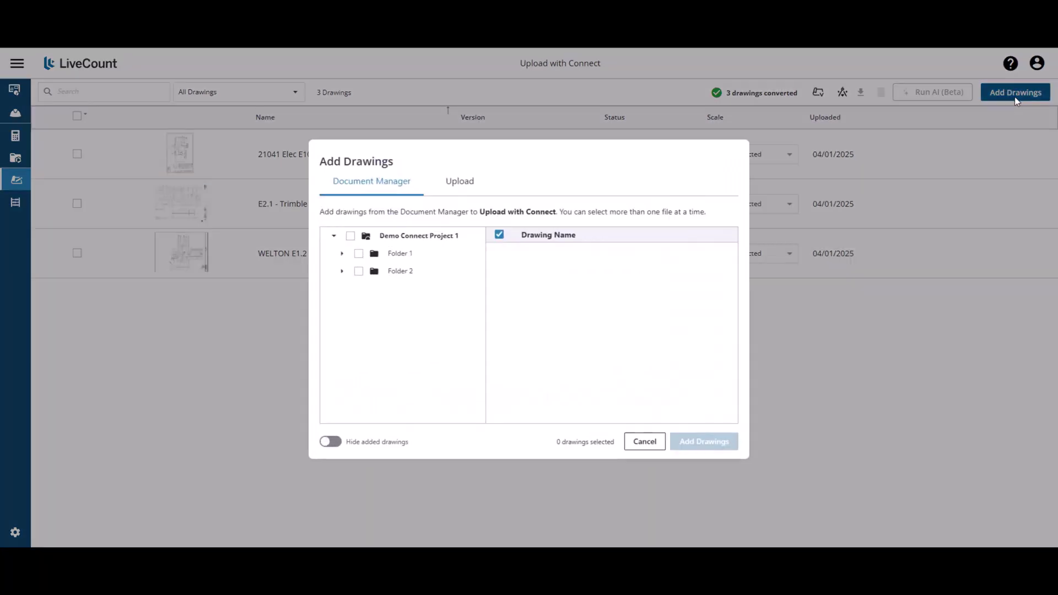
click(421, 238)
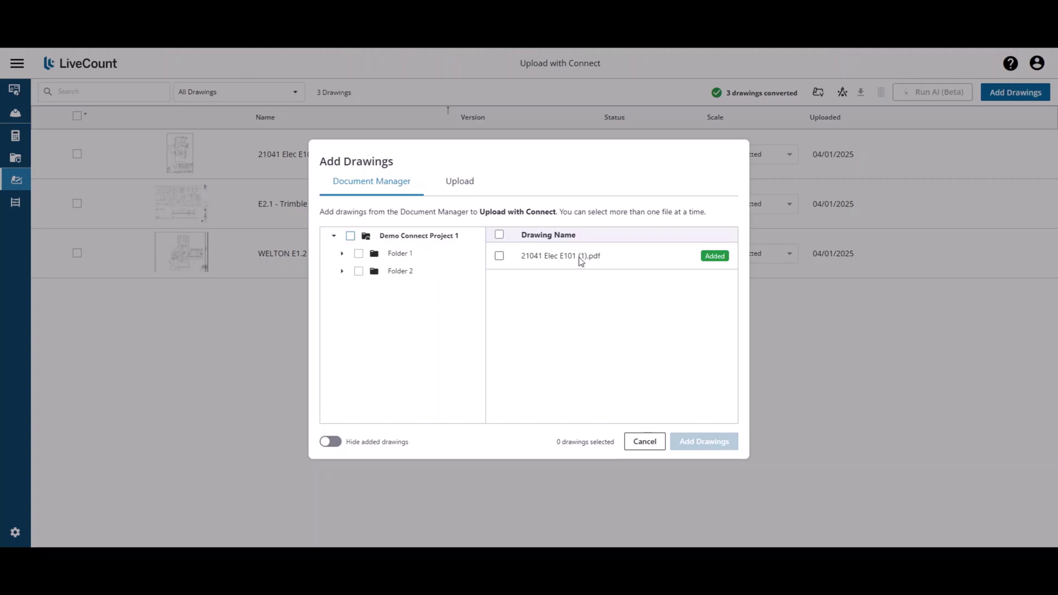
click(403, 257)
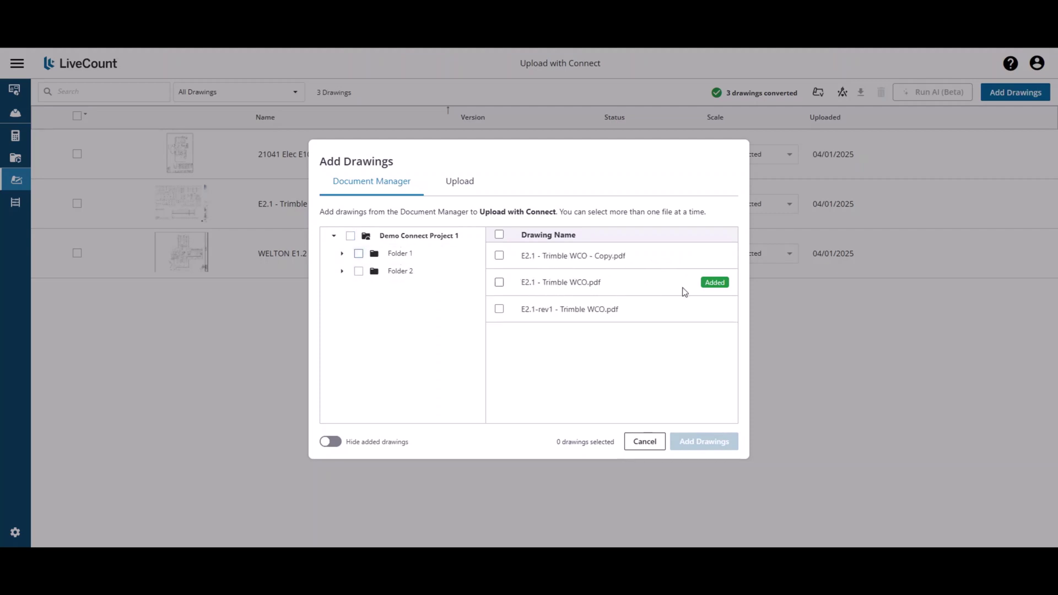
click(412, 278)
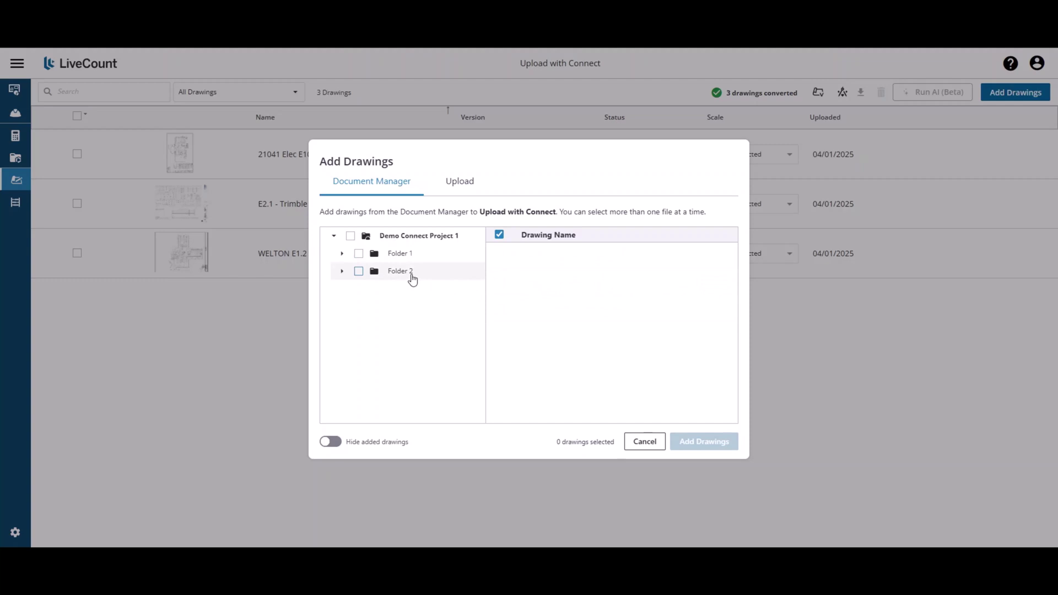
click(342, 271)
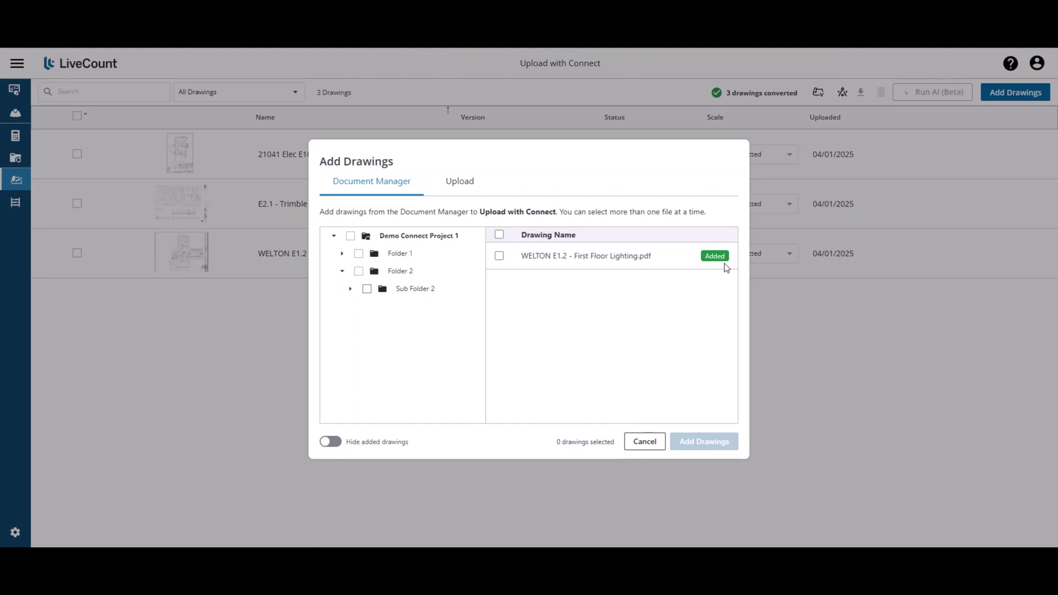
View Folder 1 with 'Hide added drawings' on, switch it back off, and cancel the picker
click(331, 441)
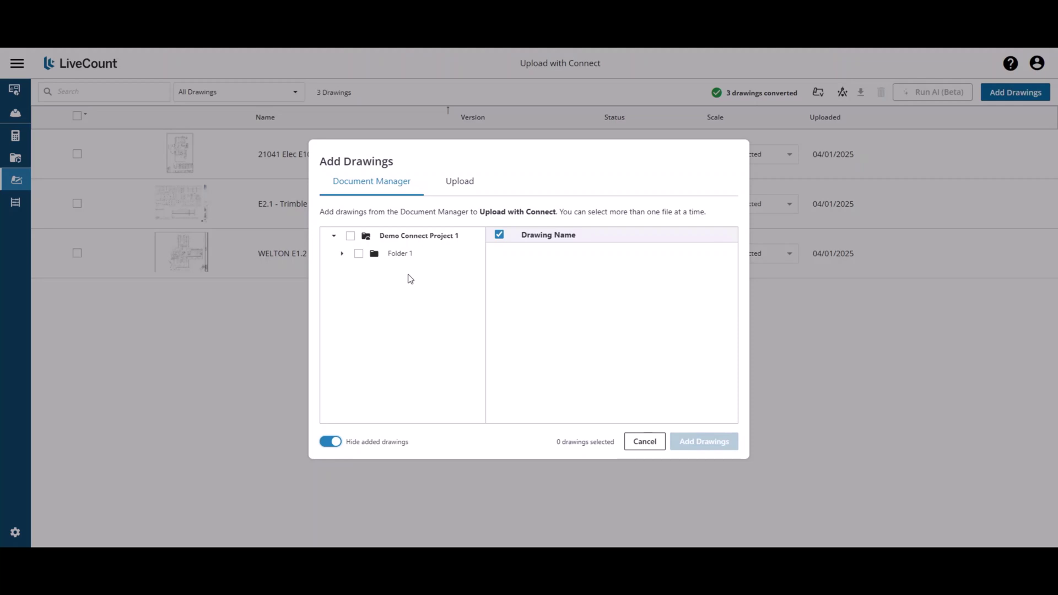
click(407, 254)
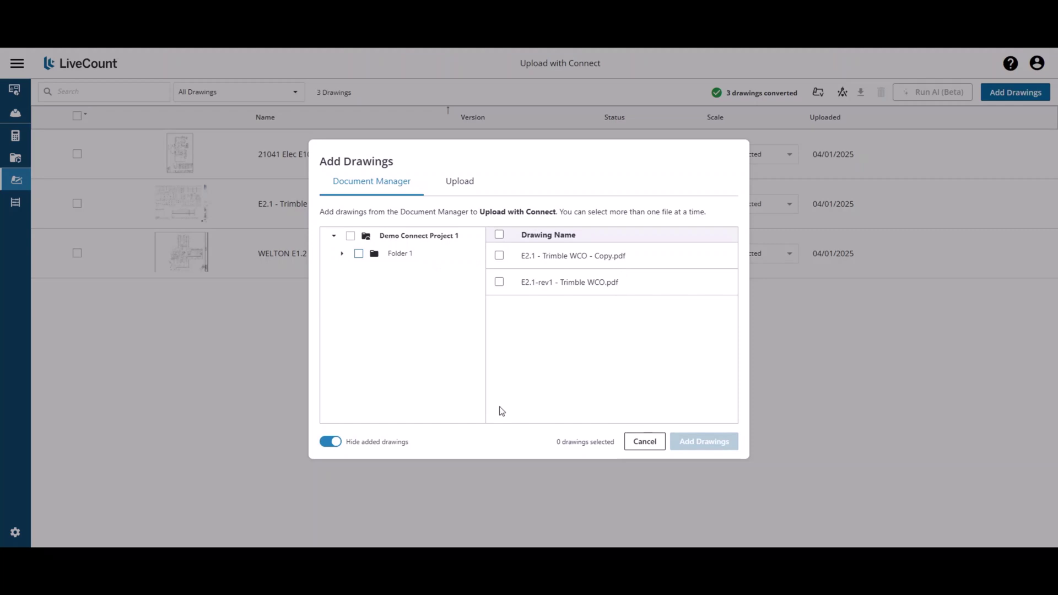
click(331, 442)
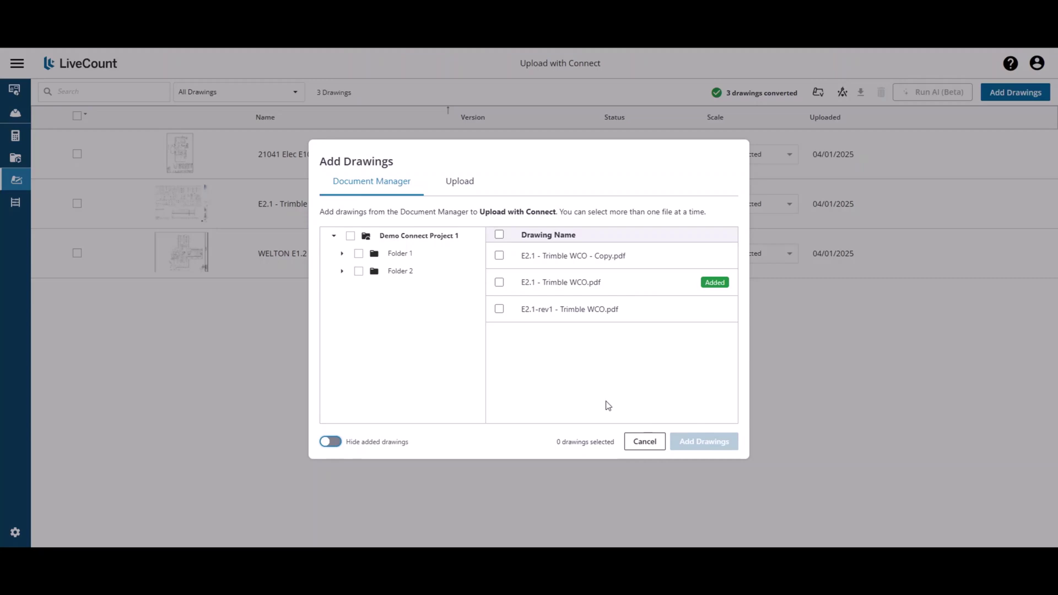
click(644, 441)
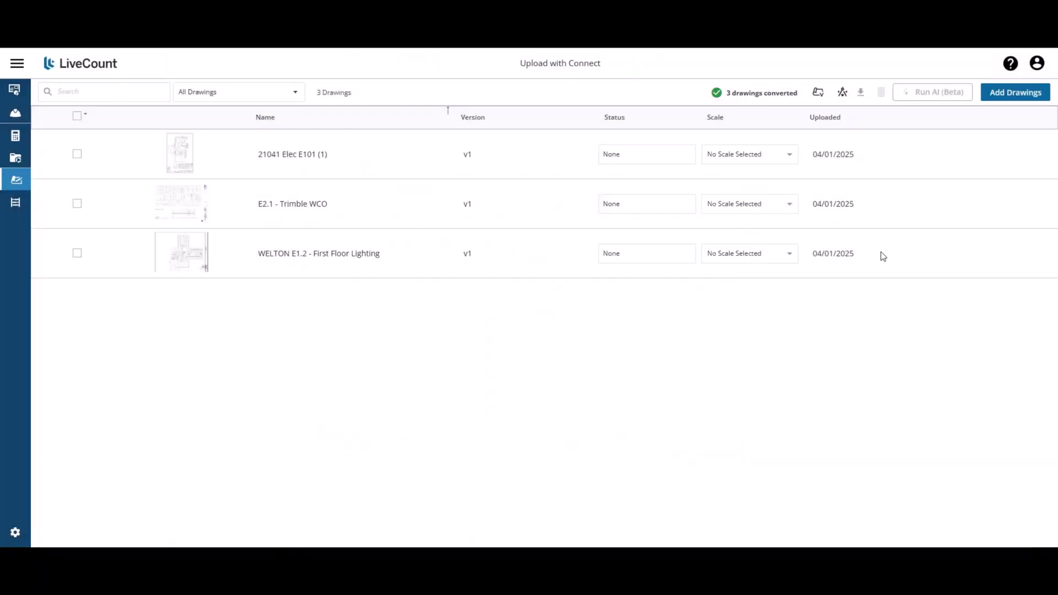
Use the 'browse' link on the Add Drawings Upload tab to open the local file browser
click(1023, 95)
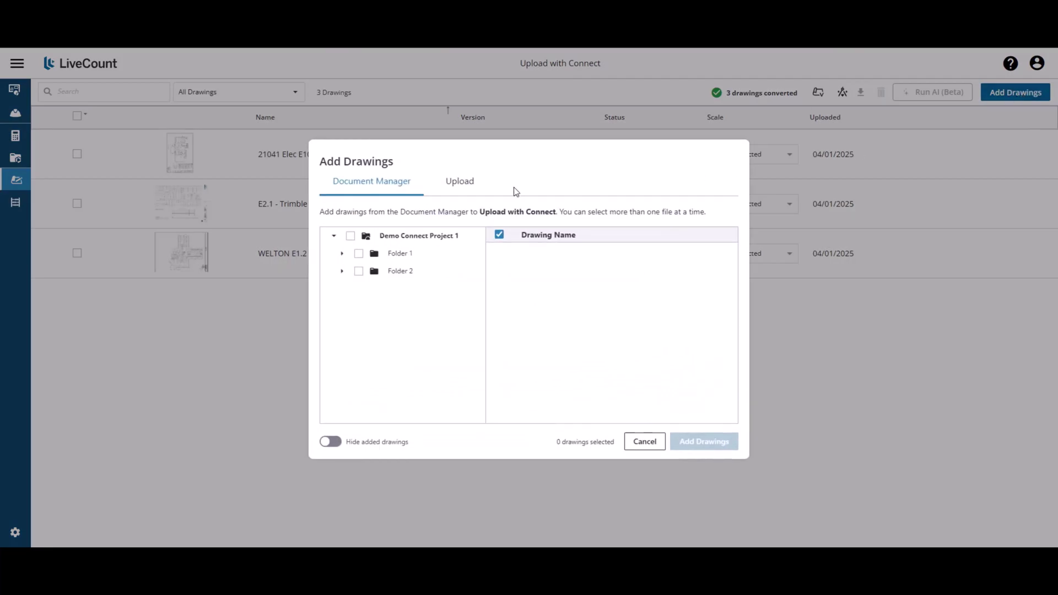
click(464, 184)
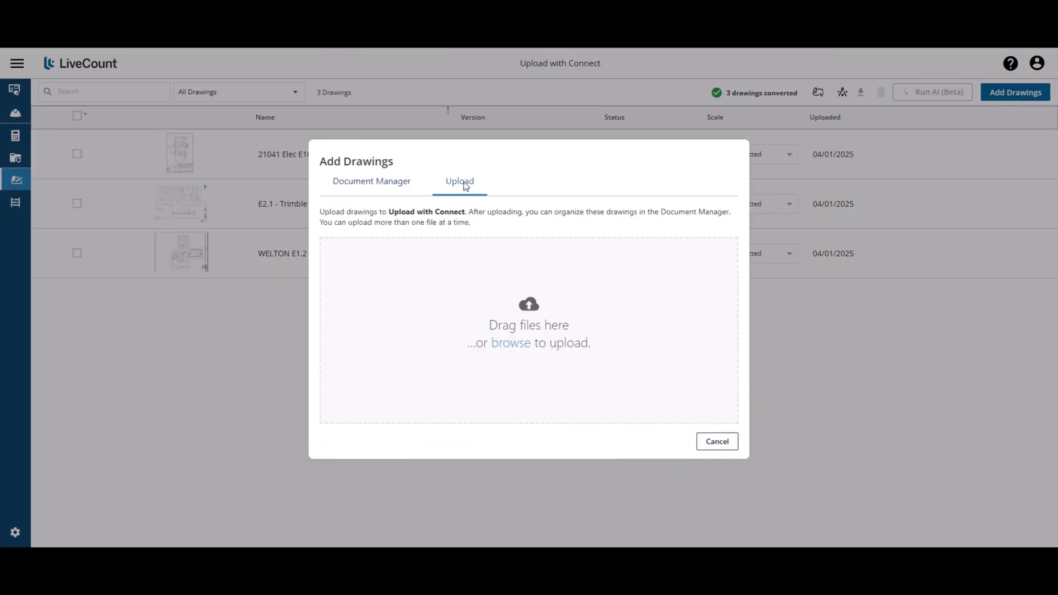
click(510, 344)
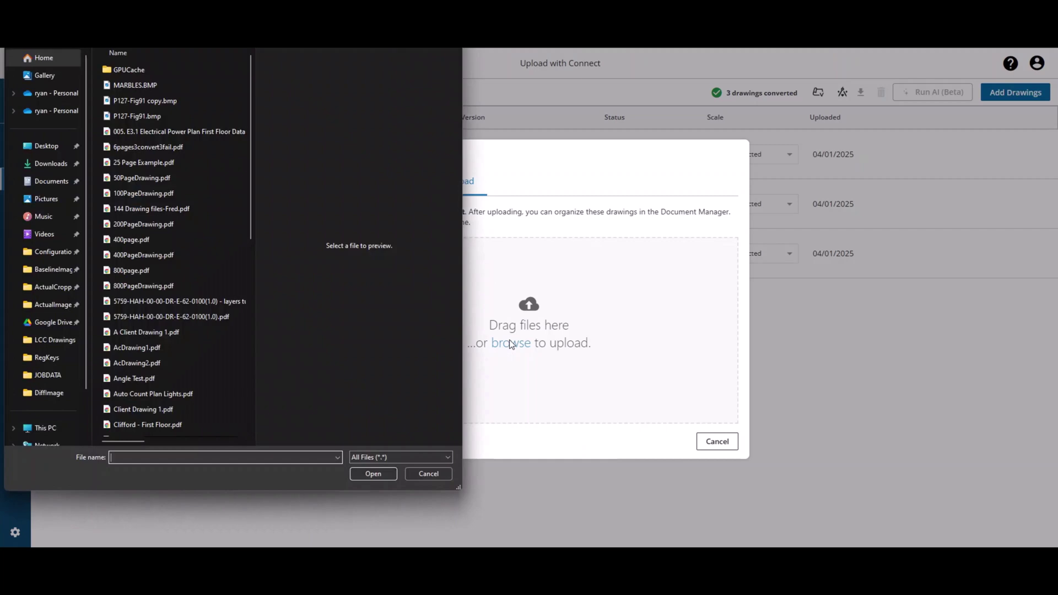